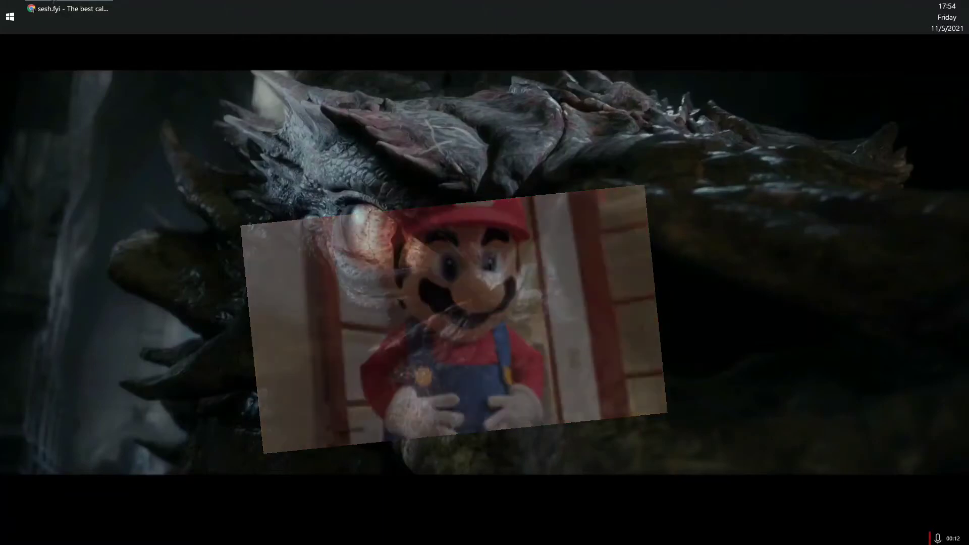
- Bring up the sesh.fyi website and scroll through its page
{"action": "left_click", "coordinate": [99, 17]}
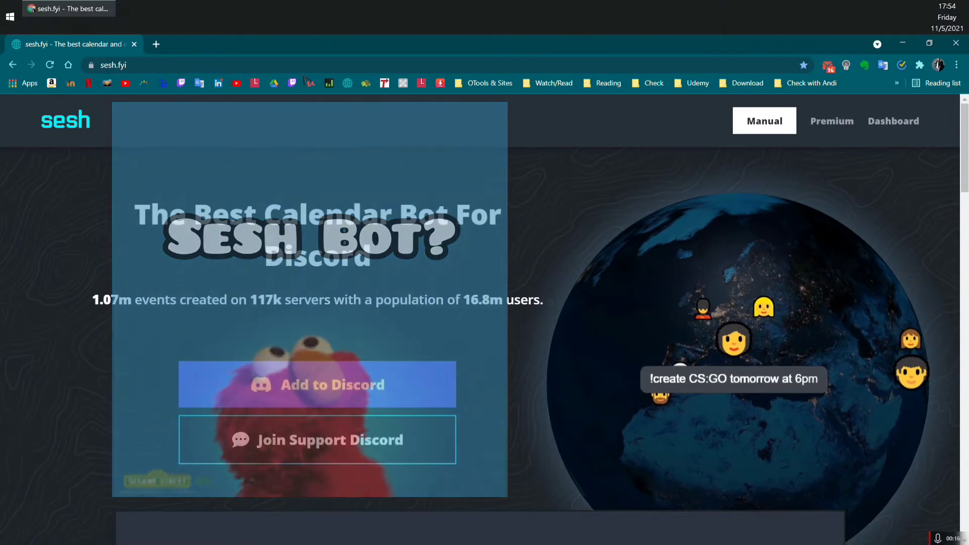
{"action": "left_click", "coordinate": [311, 62]}
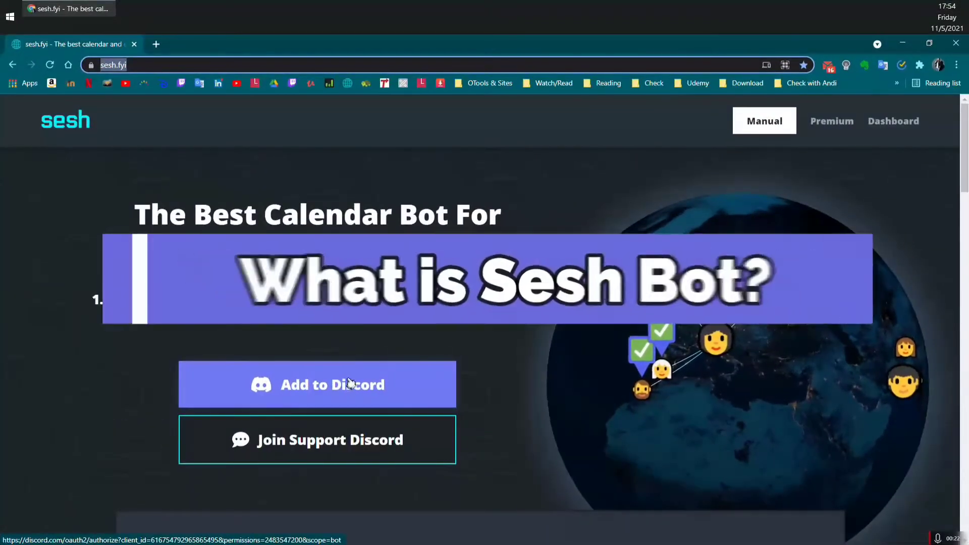
{"action": "scroll", "coordinate": [347, 385], "scroll_direction": "down", "scroll_amount": 4}
{"action": "scroll", "coordinate": [619, 370], "scroll_direction": "down", "scroll_amount": 5}
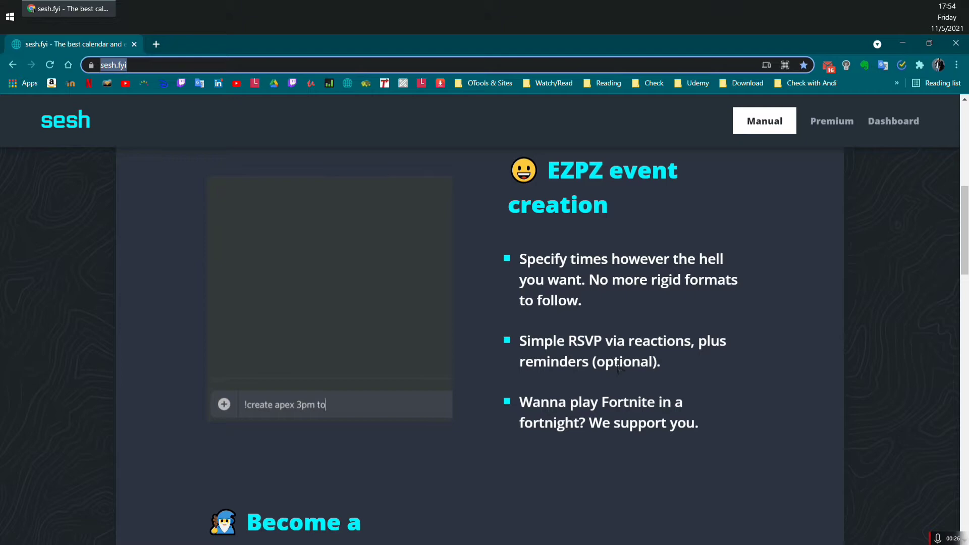
{"action": "scroll", "coordinate": [618, 367], "scroll_direction": "up", "scroll_amount": 9}
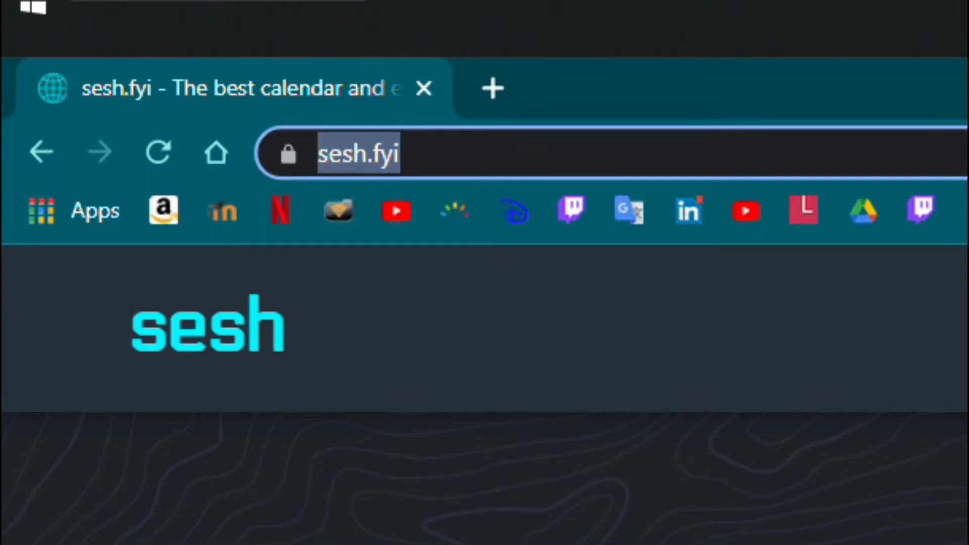
- Add sesh to the Varok Wiss server and review its twelve requested permissions
{"action": "left_click", "coordinate": [318, 210]}
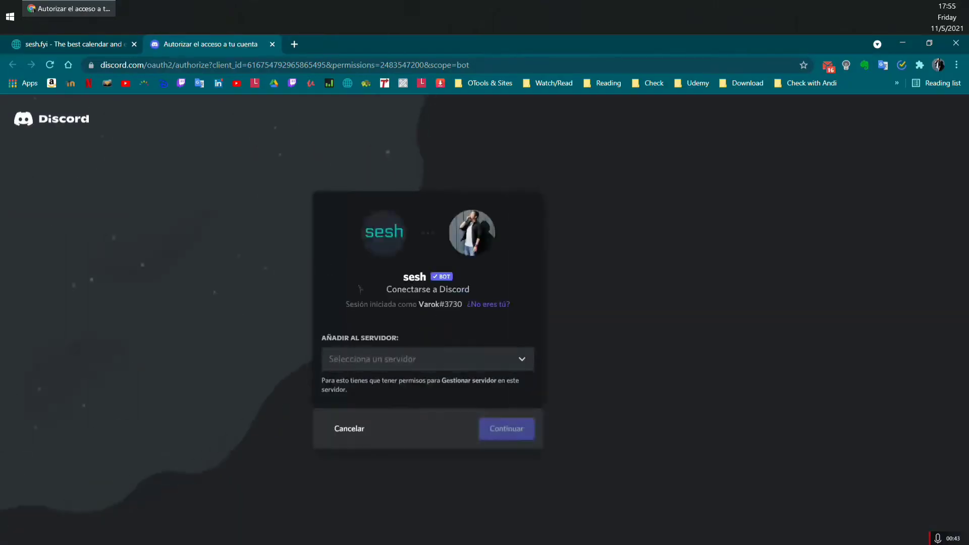
{"action": "left_click", "coordinate": [460, 367]}
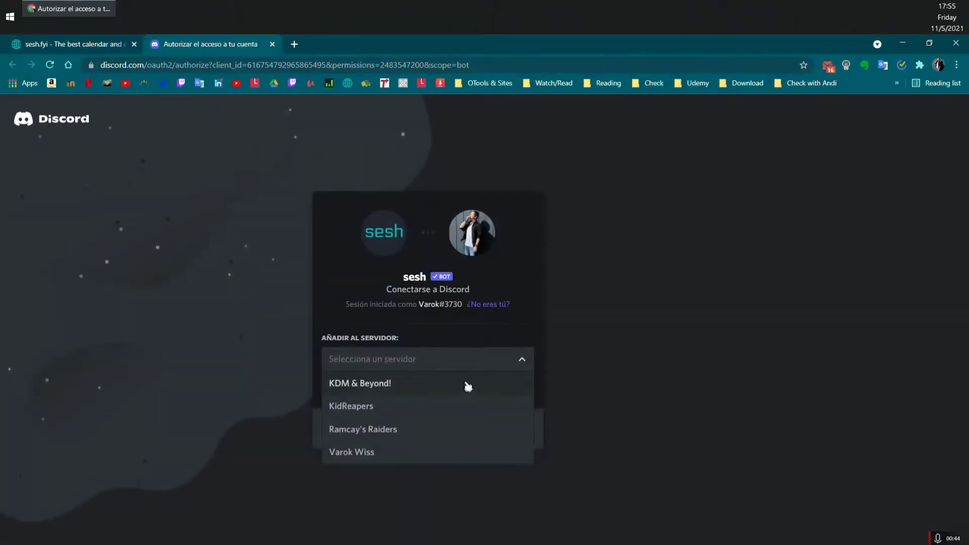
{"action": "left_click", "coordinate": [439, 456]}
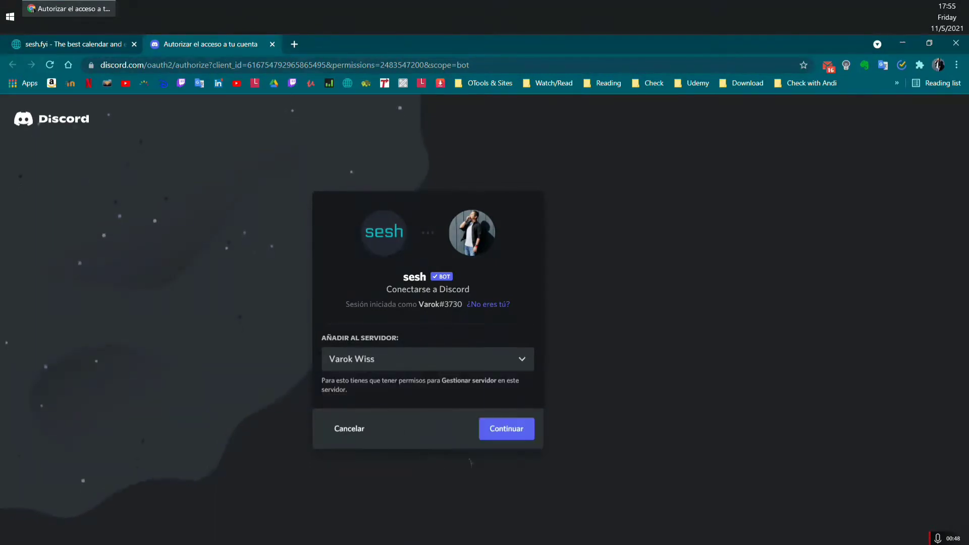
{"action": "left_click", "coordinate": [504, 433]}
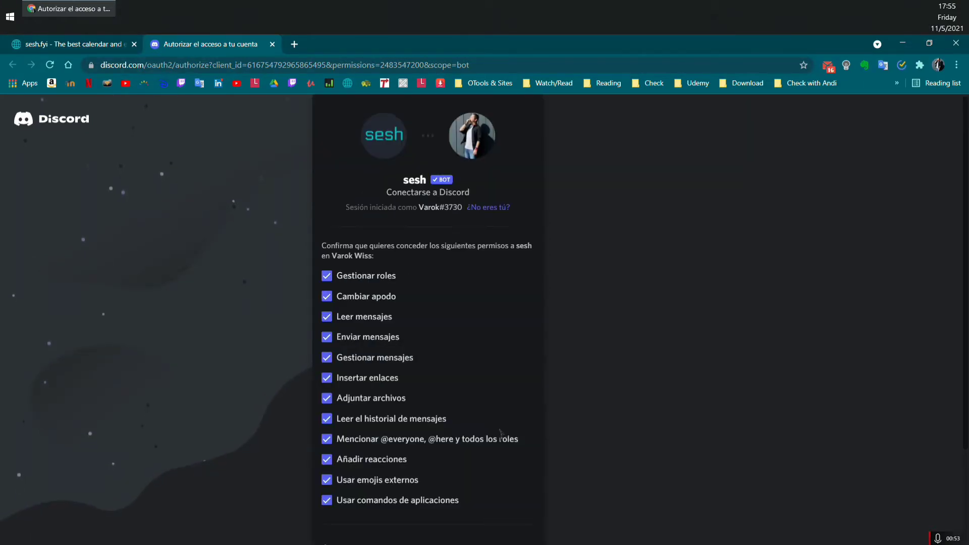
{"action": "scroll", "coordinate": [472, 398], "scroll_direction": "down", "scroll_amount": 1}
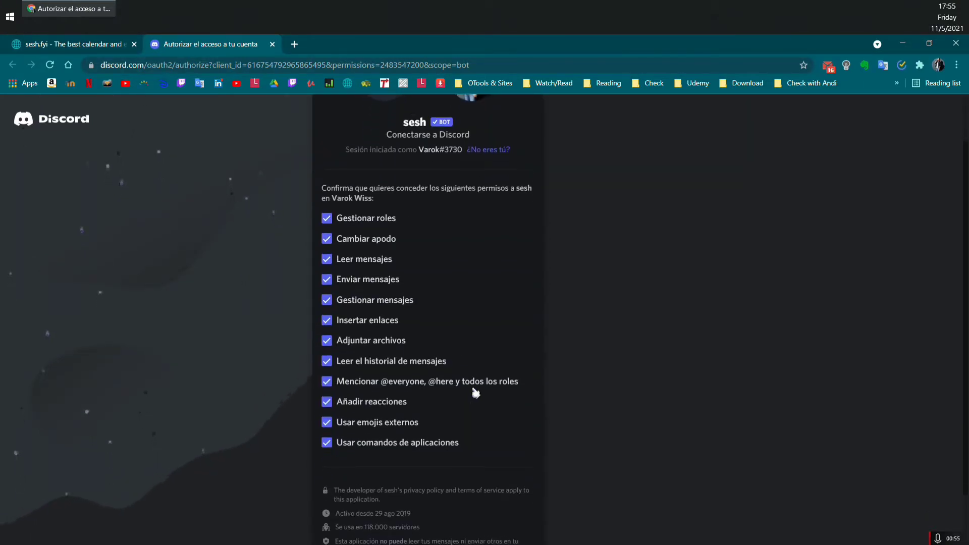
{"action": "scroll", "coordinate": [473, 387], "scroll_direction": "down", "scroll_amount": 1}
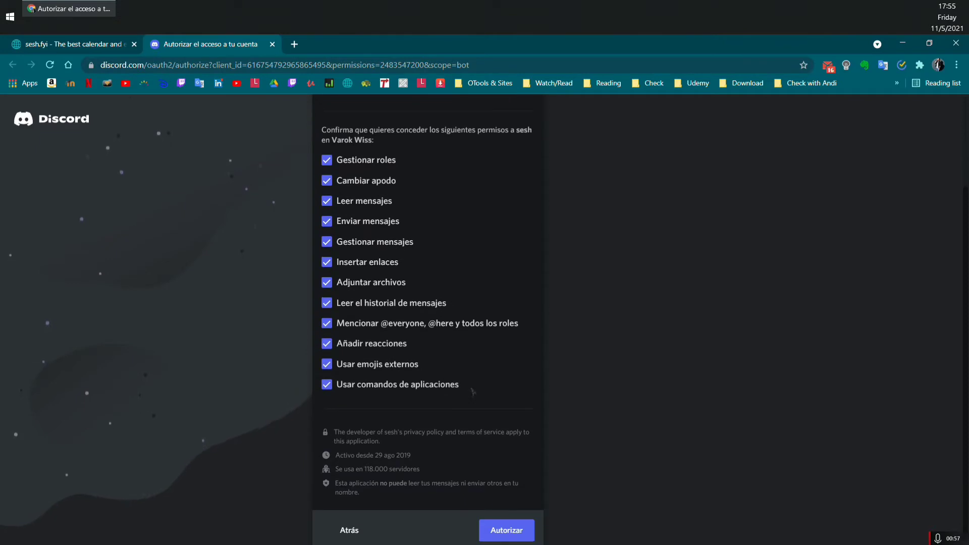
{"action": "scroll", "coordinate": [493, 183], "scroll_direction": "up", "scroll_amount": 1}
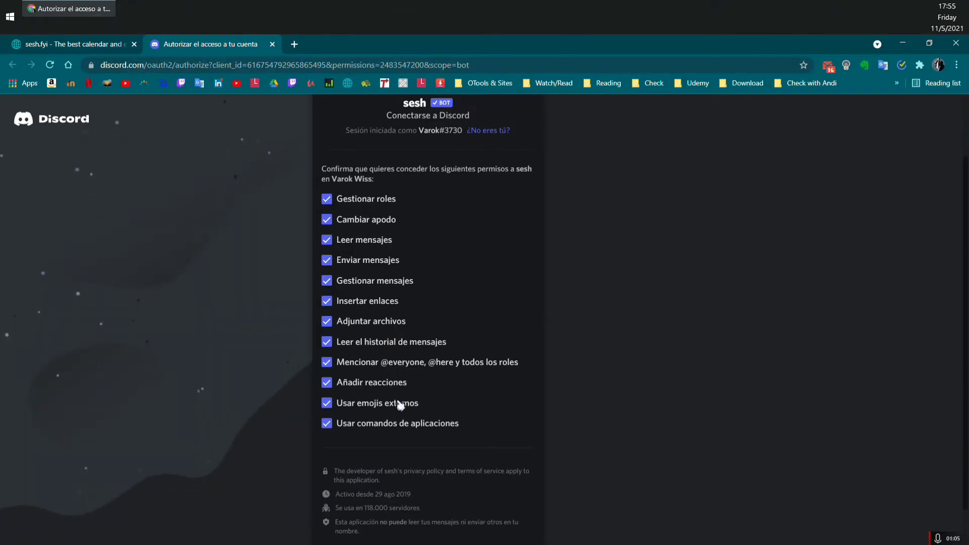
{"action": "scroll", "coordinate": [400, 405], "scroll_direction": "down", "scroll_amount": 1}
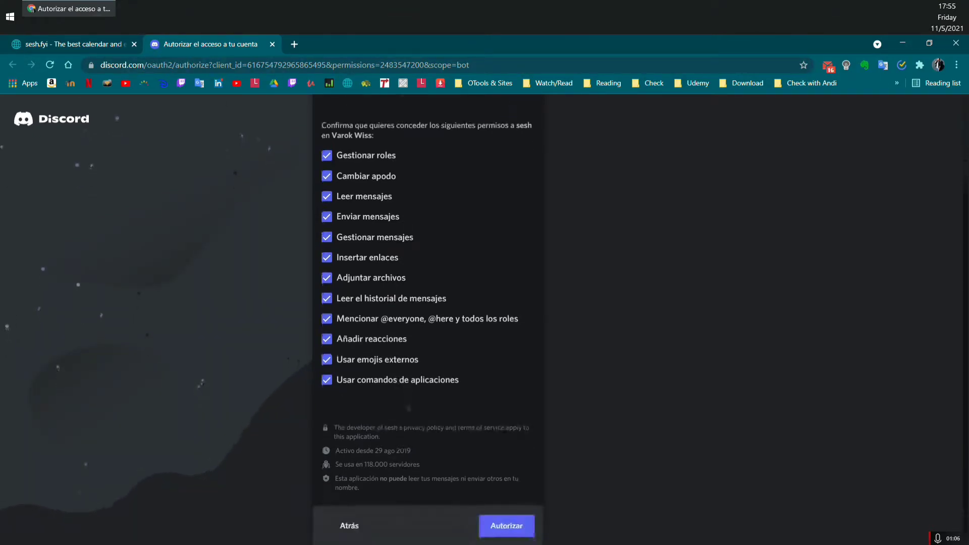
- Authorize sesh and pass the hCaptcha check, then view sesh's direct messages in the Discord app
{"action": "left_click", "coordinate": [519, 532]}
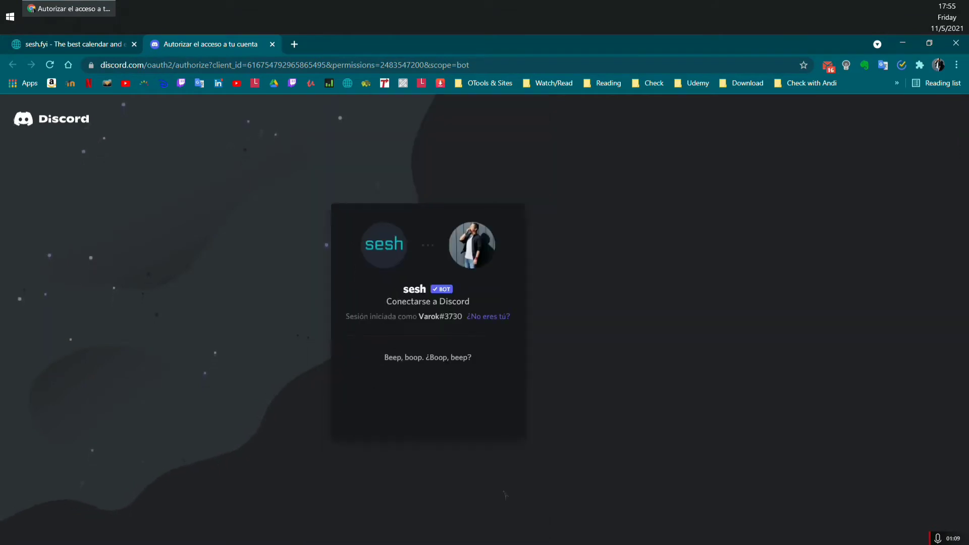
{"action": "left_click", "coordinate": [363, 399]}
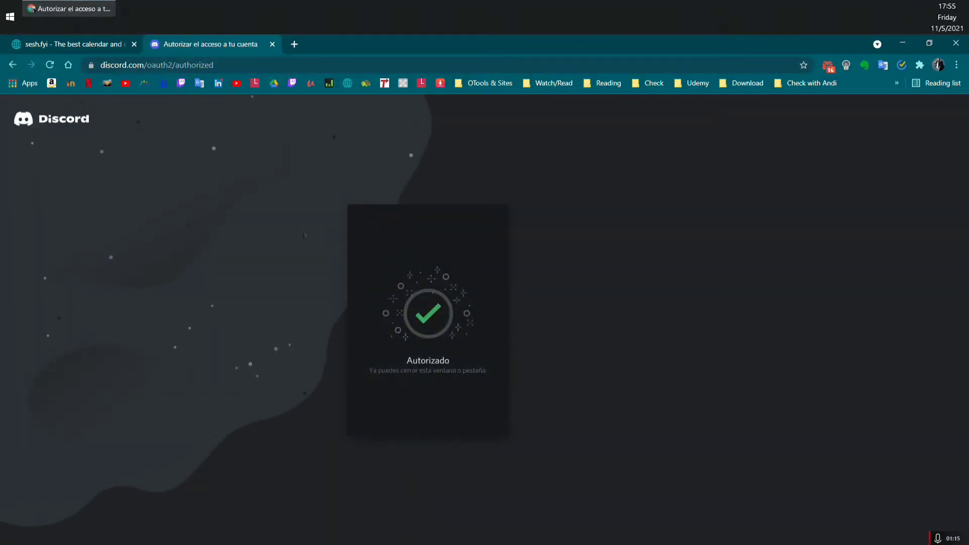
{"action": "left_click", "coordinate": [272, 45]}
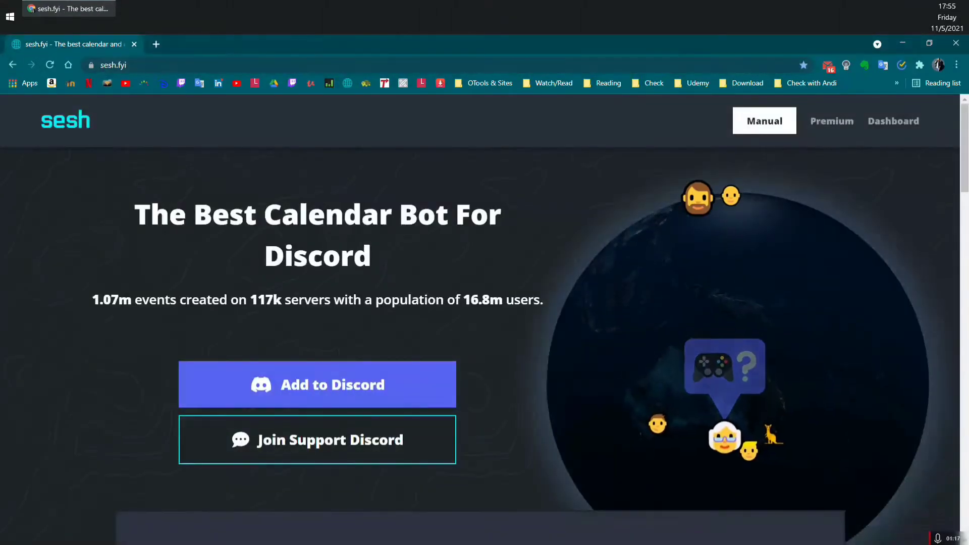
{"action": "left_click", "coordinate": [903, 43]}
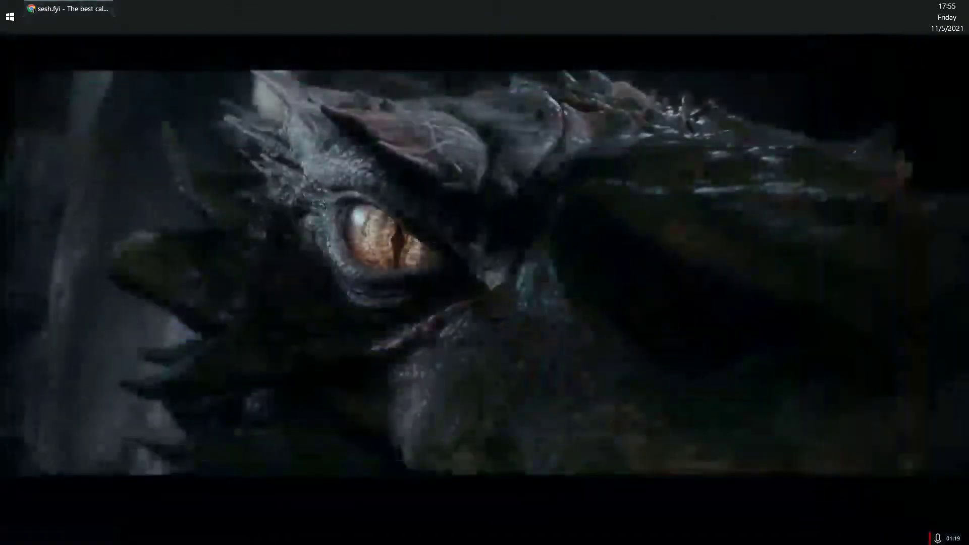
{"action": "left_click", "coordinate": [20, 96]}
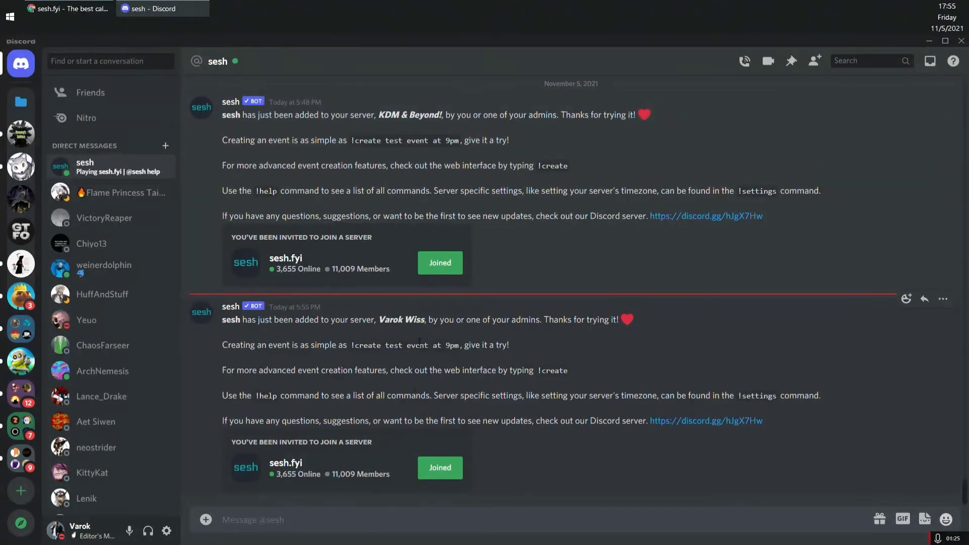
{"action": "left_click_drag", "start_coordinate": [421, 317], "coordinate": [377, 319]}
{"action": "left_click", "coordinate": [388, 360]}
{"action": "left_click_drag", "start_coordinate": [222, 370], "coordinate": [492, 400]}
{"action": "left_click", "coordinate": [514, 395]}
{"action": "double_click", "coordinate": [641, 396]}
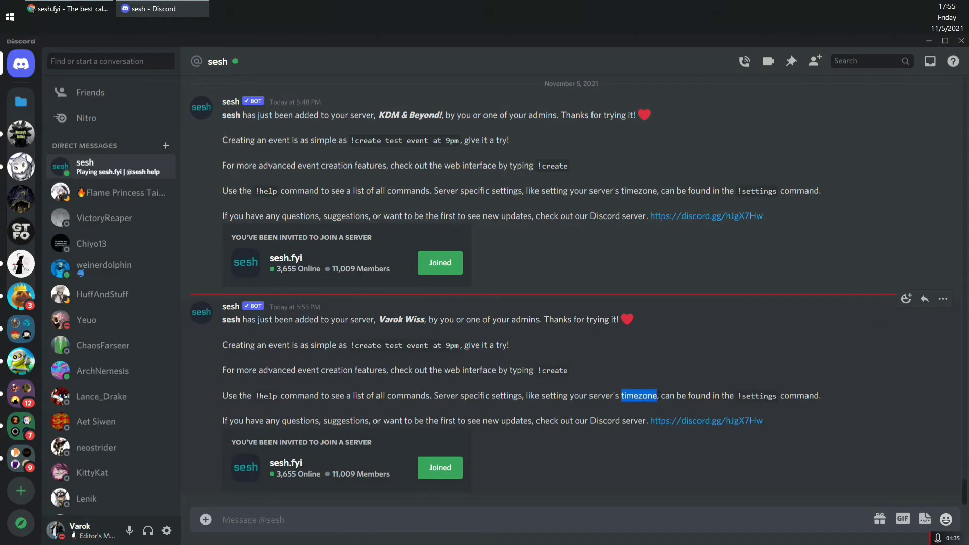
{"action": "double_click", "coordinate": [759, 396]}
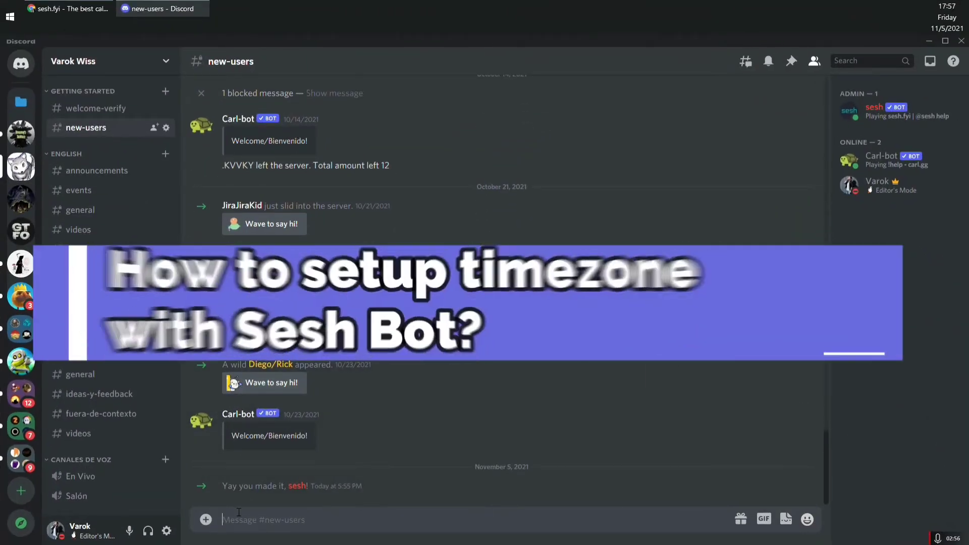
- Send !settings in #new-users so sesh posts the server's current settings
{"action": "type", "text": "!"}
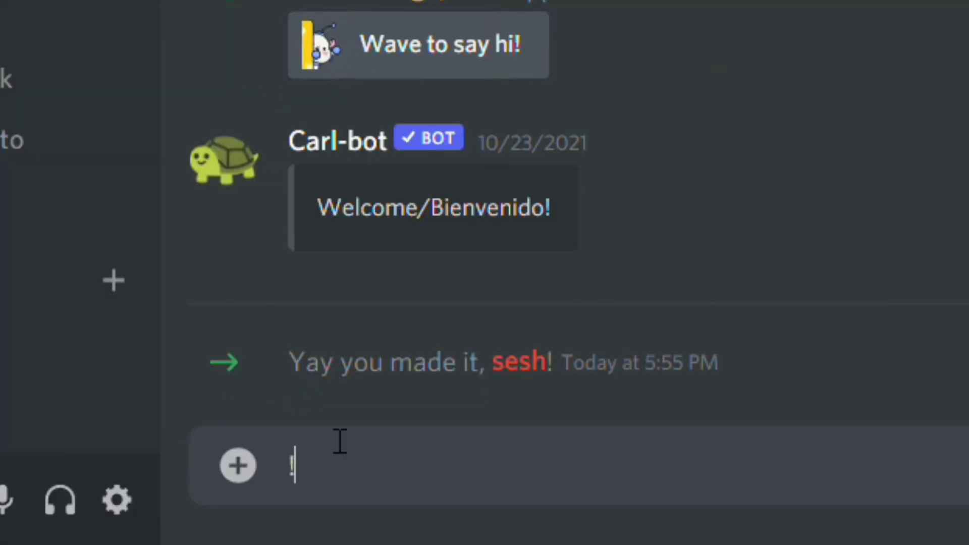
{"action": "type", "text": "sett"}
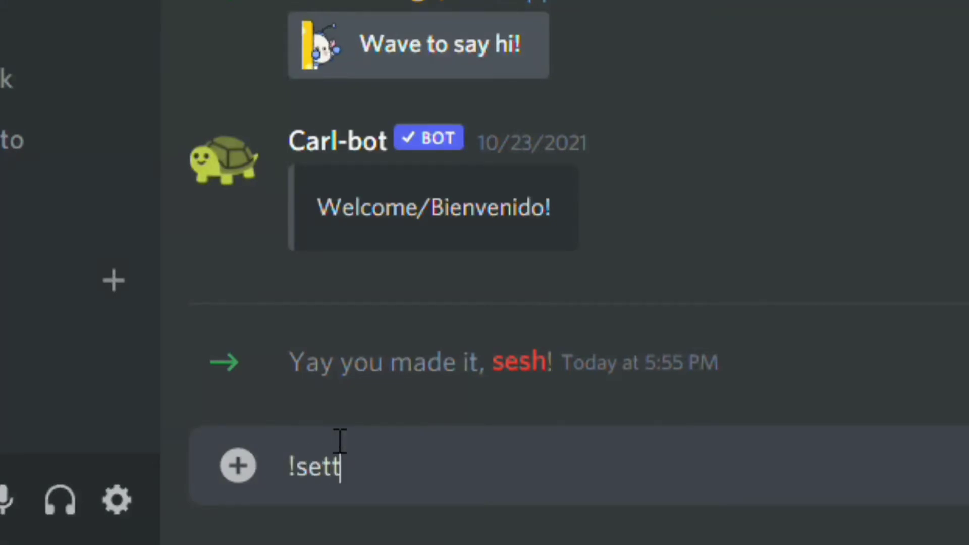
{"action": "type", "text": "ings"}
{"action": "key", "text": "Return"}
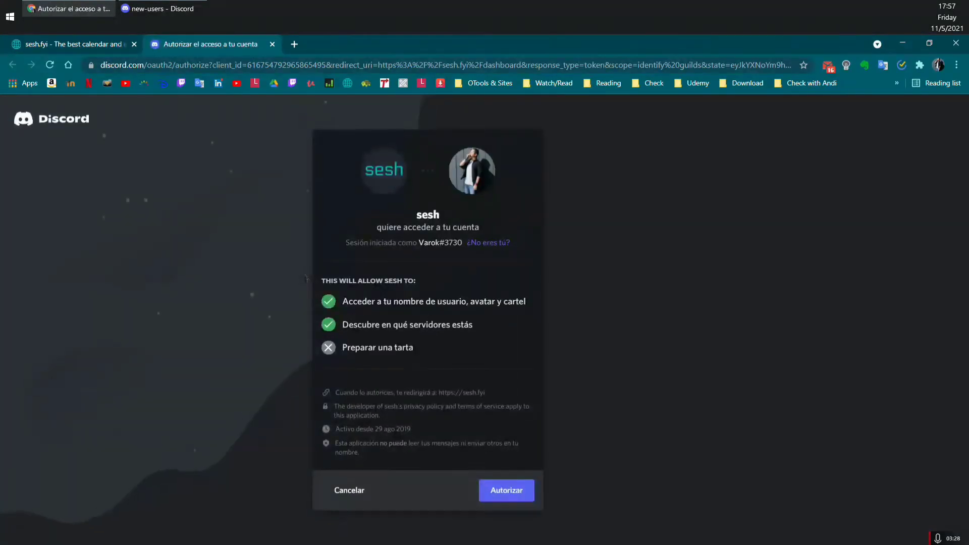
- Authorize sesh's account access and select the Varok Wiss server on the Sesh dashboard
{"action": "left_click", "coordinate": [520, 502]}
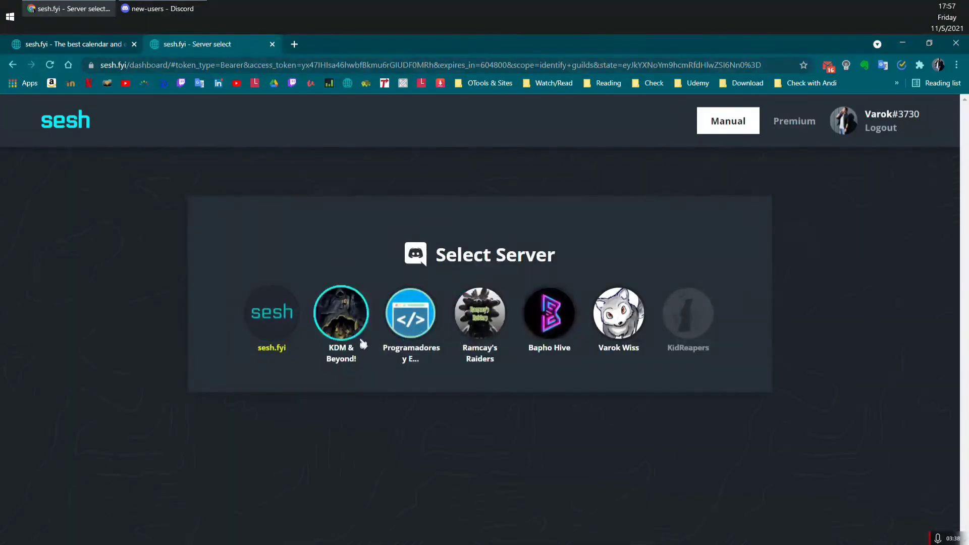
{"action": "left_click", "coordinate": [609, 317]}
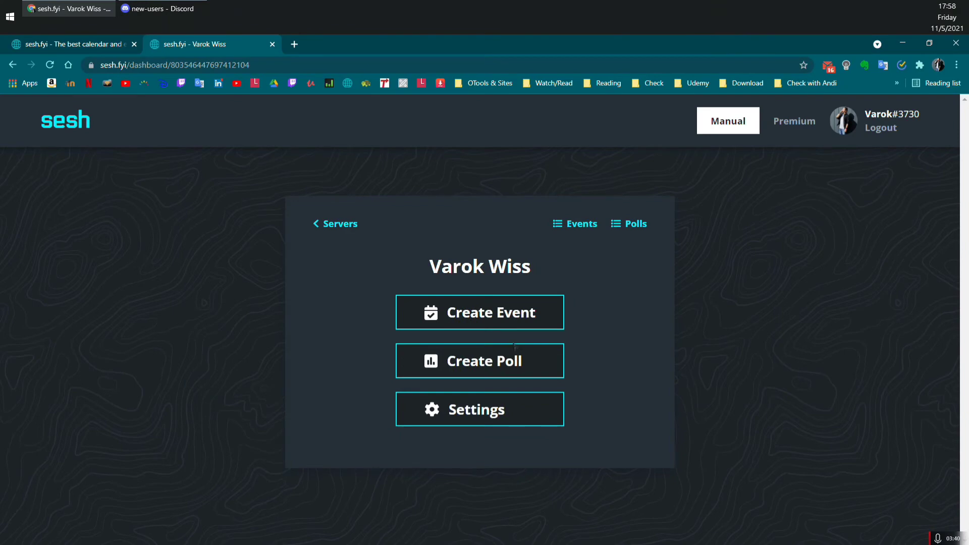
- In Server Settings, pick America/Costa_Rica on the timezone map and save it as the default
{"action": "left_click", "coordinate": [485, 423]}
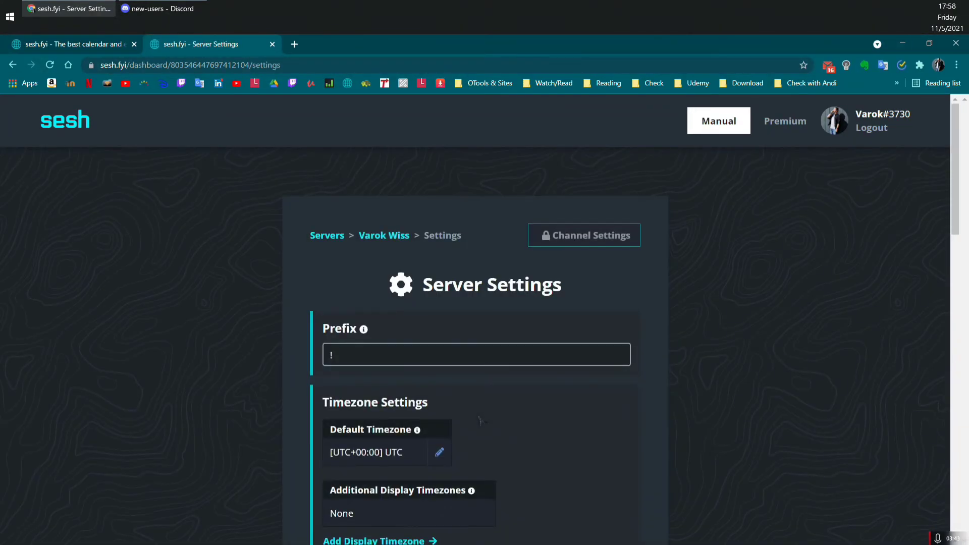
{"action": "scroll", "coordinate": [480, 420], "scroll_direction": "down", "scroll_amount": 2}
{"action": "scroll", "coordinate": [478, 419], "scroll_direction": "down", "scroll_amount": 1}
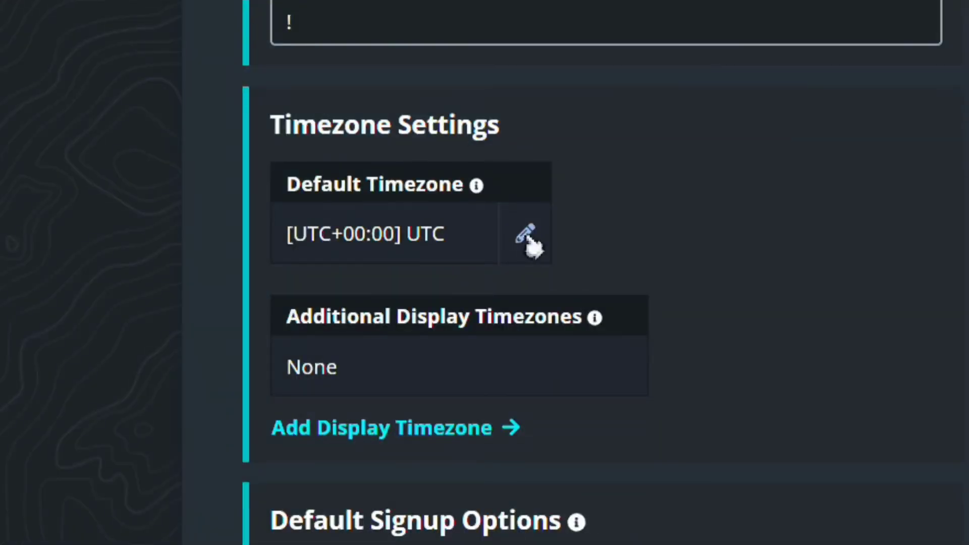
{"action": "left_click", "coordinate": [529, 241]}
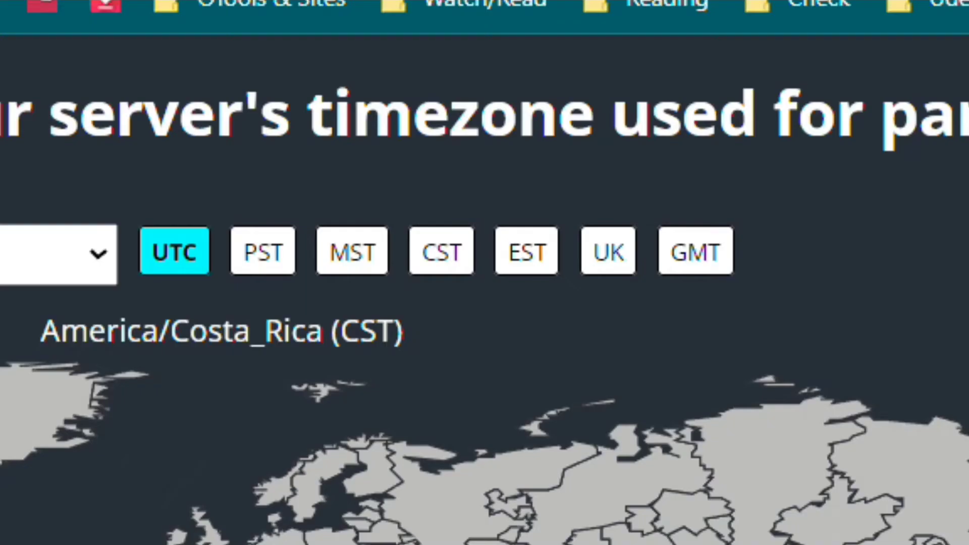
{"action": "left_click", "coordinate": [341, 326]}
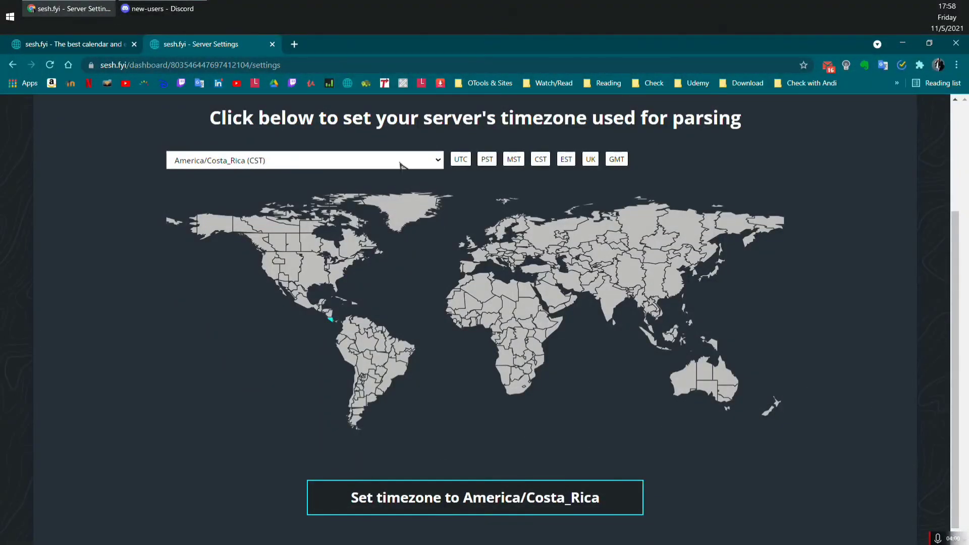
{"action": "left_click", "coordinate": [368, 161]}
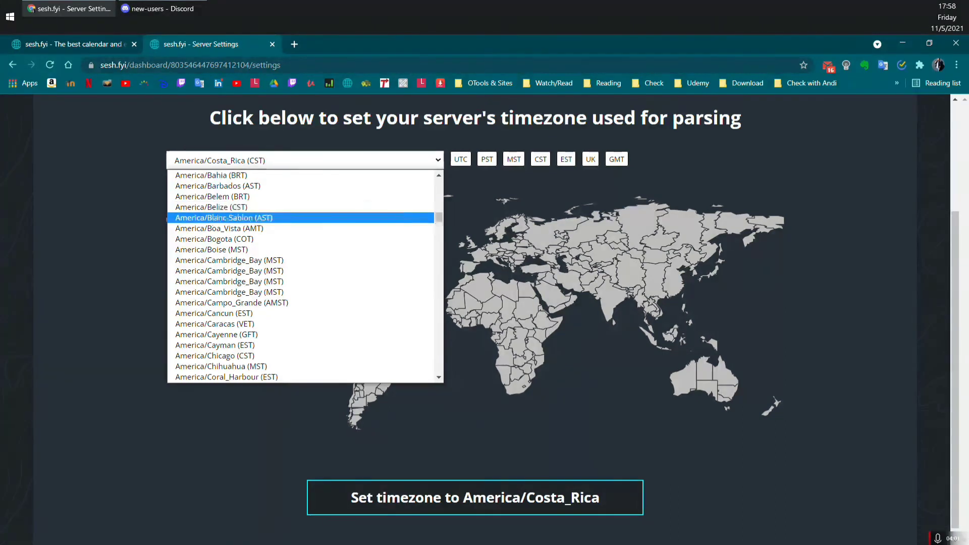
{"action": "left_click", "coordinate": [526, 201]}
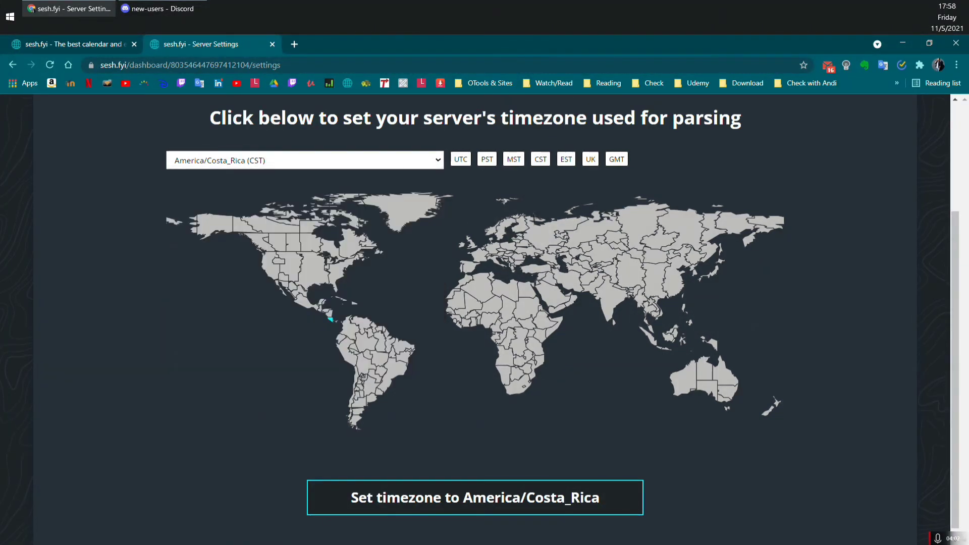
{"action": "scroll", "coordinate": [458, 500], "scroll_direction": "down", "scroll_amount": 1}
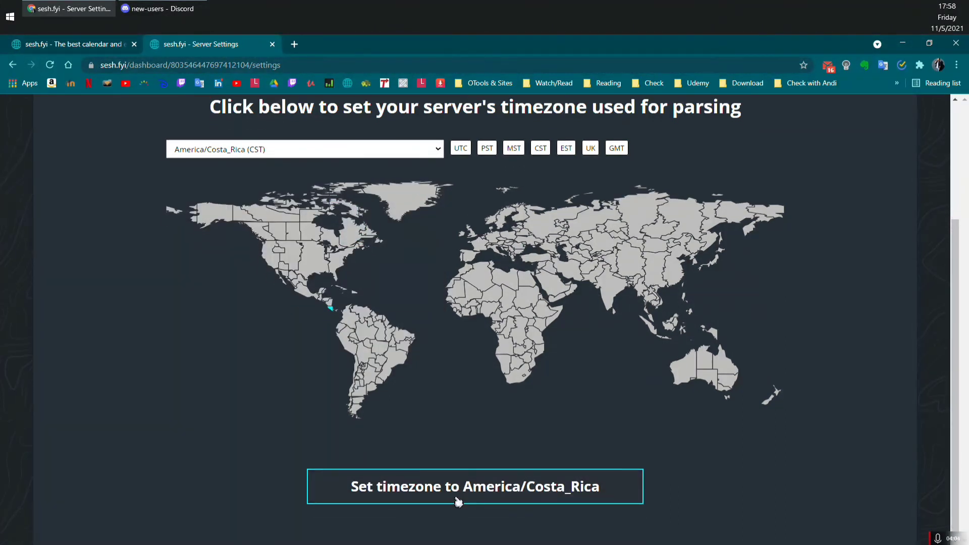
{"action": "scroll", "coordinate": [461, 502], "scroll_direction": "up", "scroll_amount": 2}
{"action": "scroll", "coordinate": [460, 502], "scroll_direction": "down", "scroll_amount": 2}
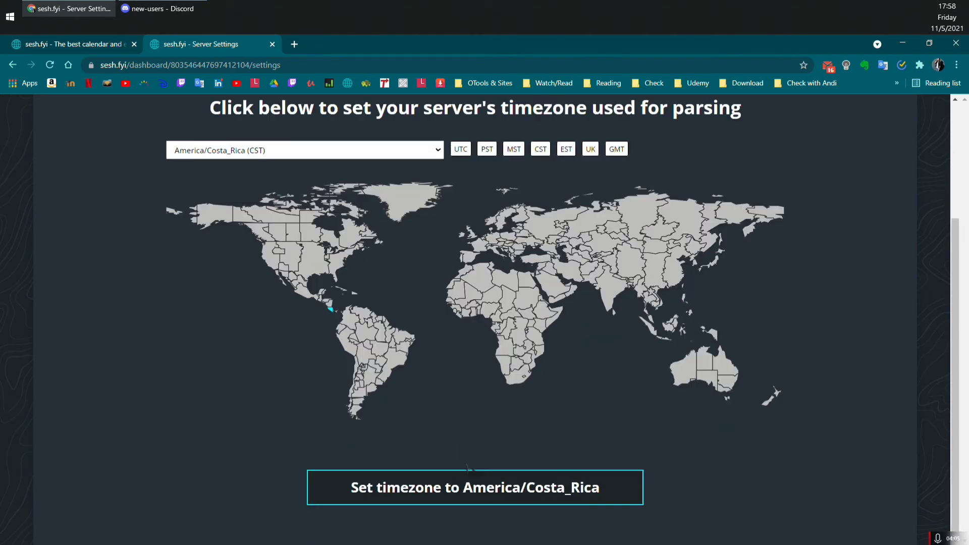
{"action": "left_click", "coordinate": [468, 497]}
- Scroll Server Settings to confirm the America/Costa_Rica (UTC-06:00) default timezone
{"action": "scroll", "coordinate": [443, 363], "scroll_direction": "down", "scroll_amount": 1}
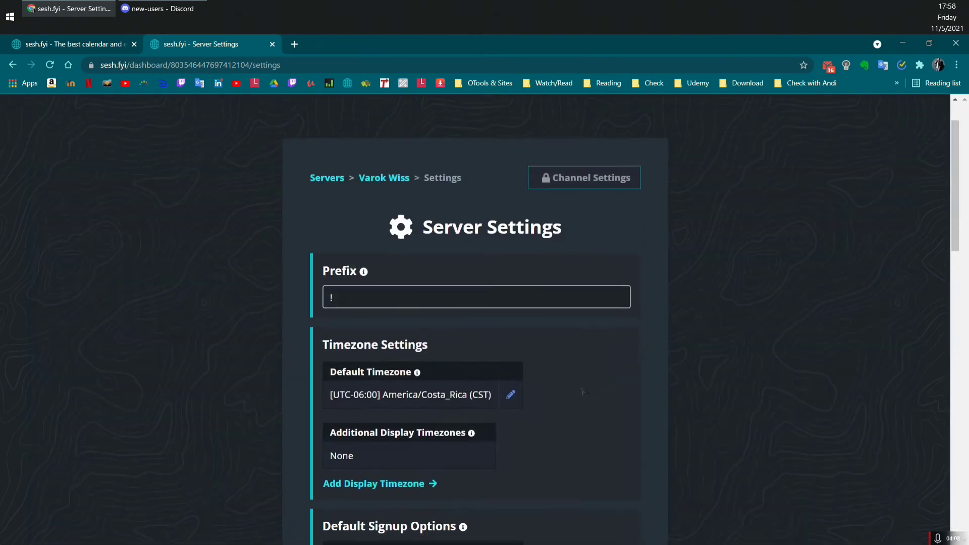
{"action": "scroll", "coordinate": [443, 363], "scroll_direction": "down", "scroll_amount": 1}
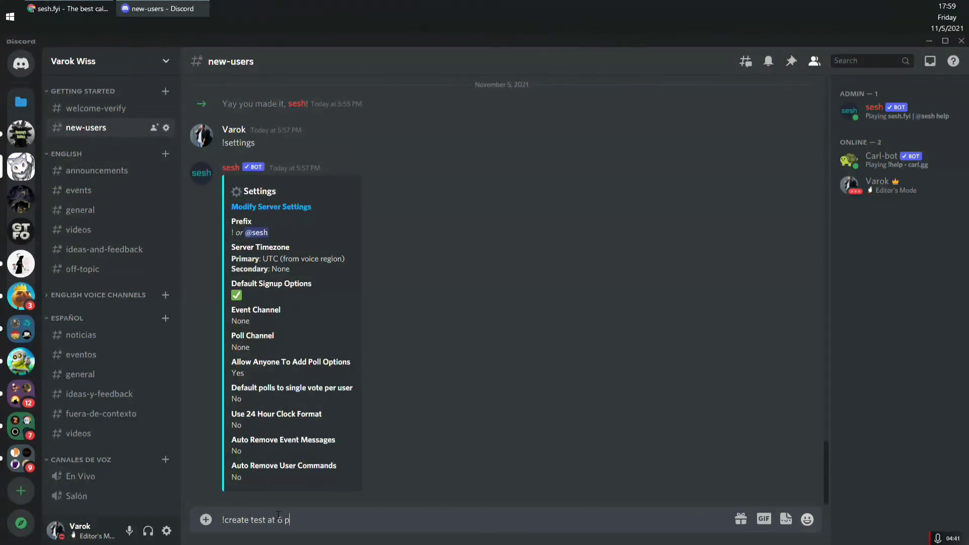
- Finish and send '!create test at 6 pm' in #new-users
{"action": "type", "text": "m"}
{"action": "key", "text": "Return"}
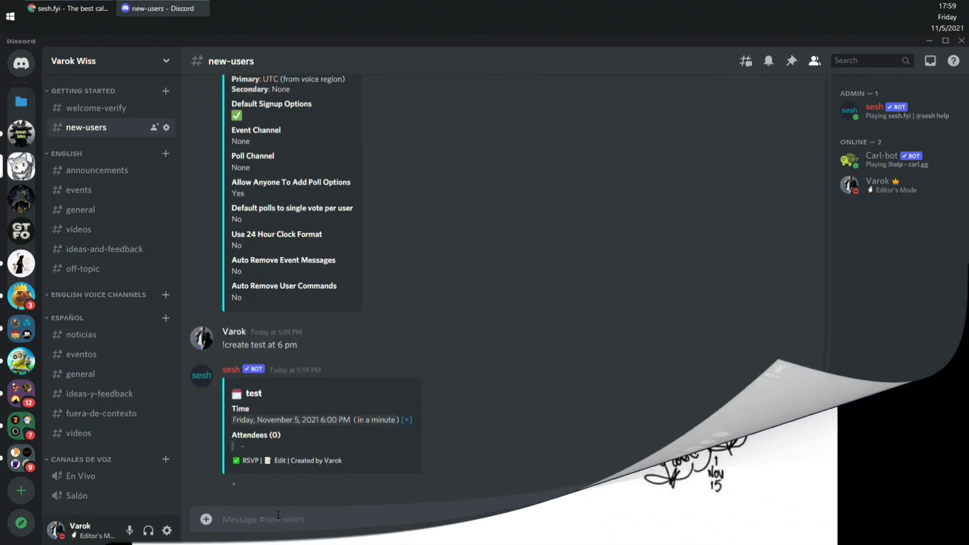